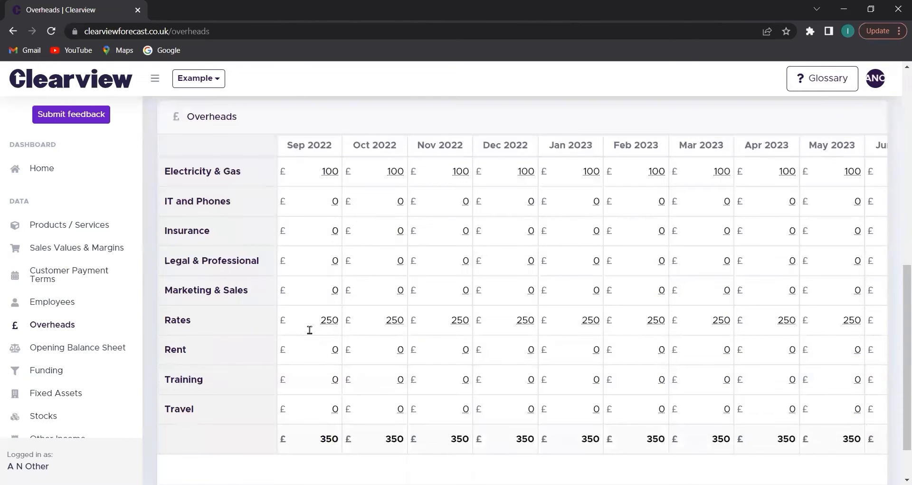
- Set IT and Phones to 10 for Sep and Oct 2022, and to 25 for Nov and Dec 2022
click(326, 205)
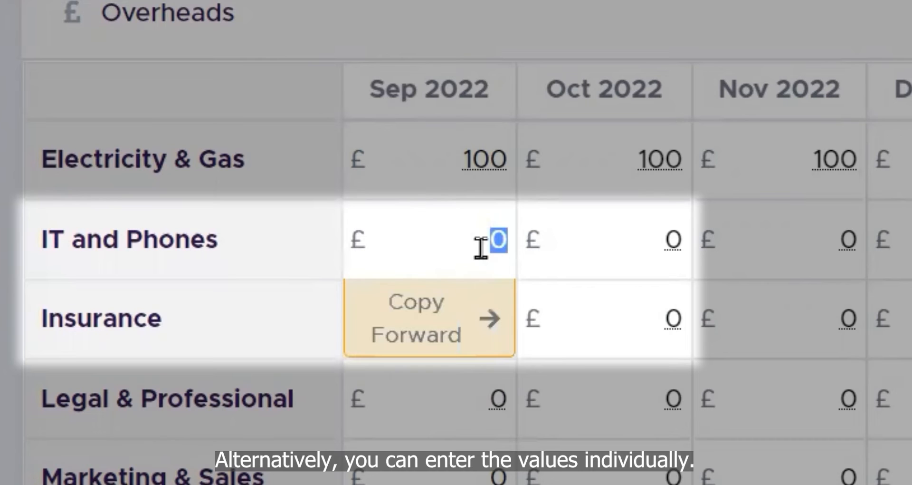
text(10)
click(671, 245)
text(10)
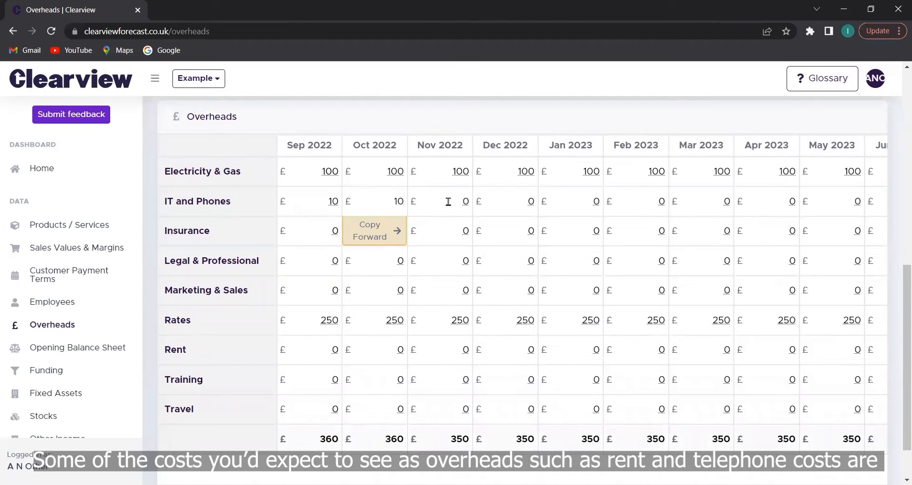
click(449, 201)
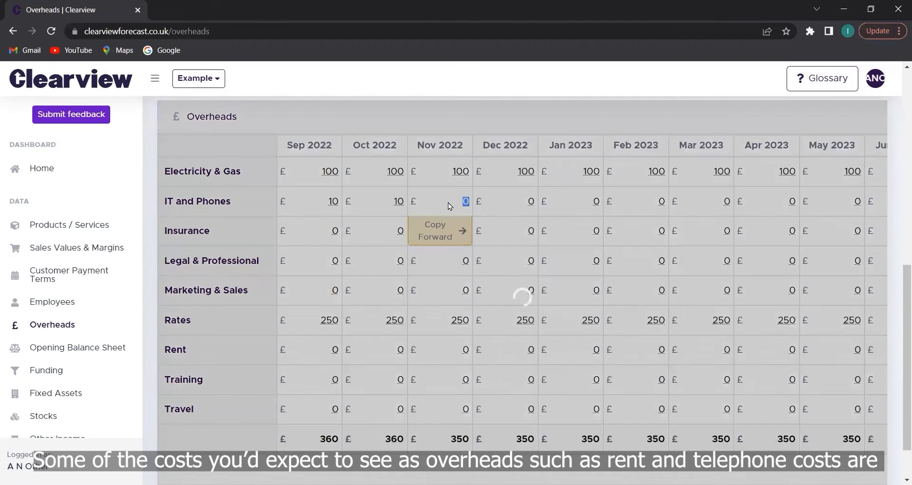
text(25)
click(513, 204)
text(25)
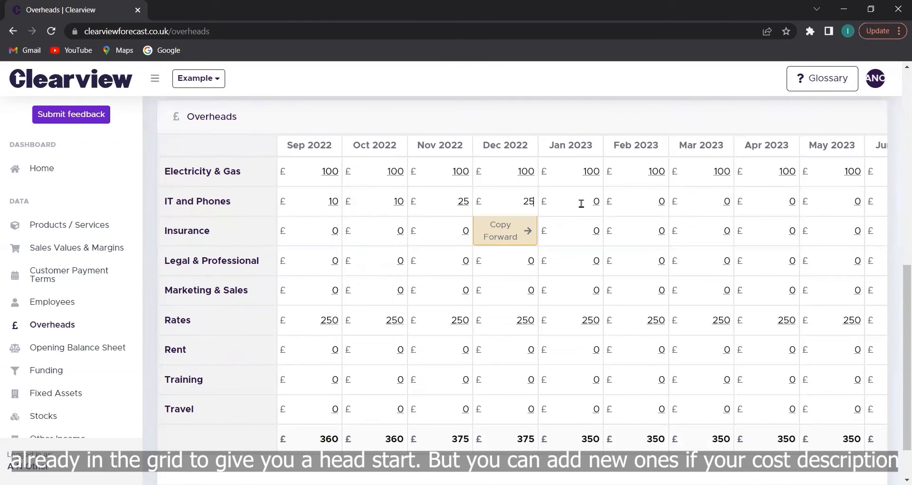
- Set IT and Phones to 30 for Jan and Feb 2023 and 35 for Mar 2023, and copy the March value forward
click(580, 204)
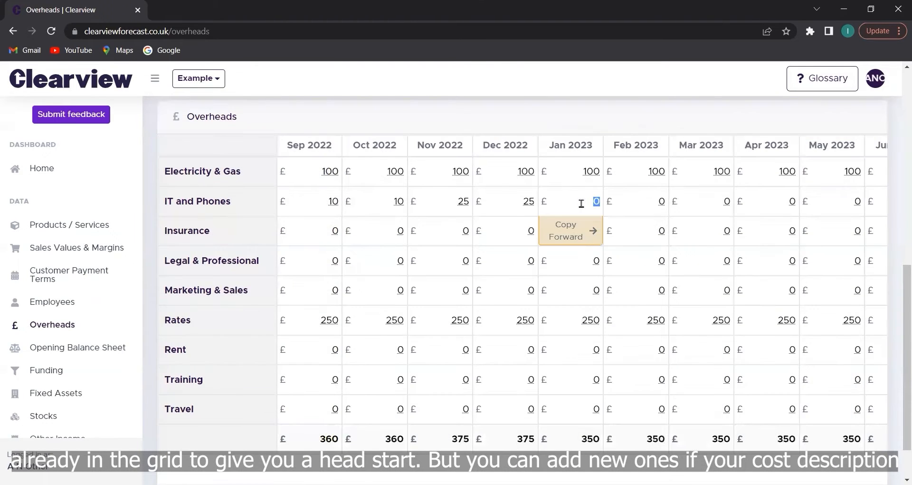
text(30)
click(646, 205)
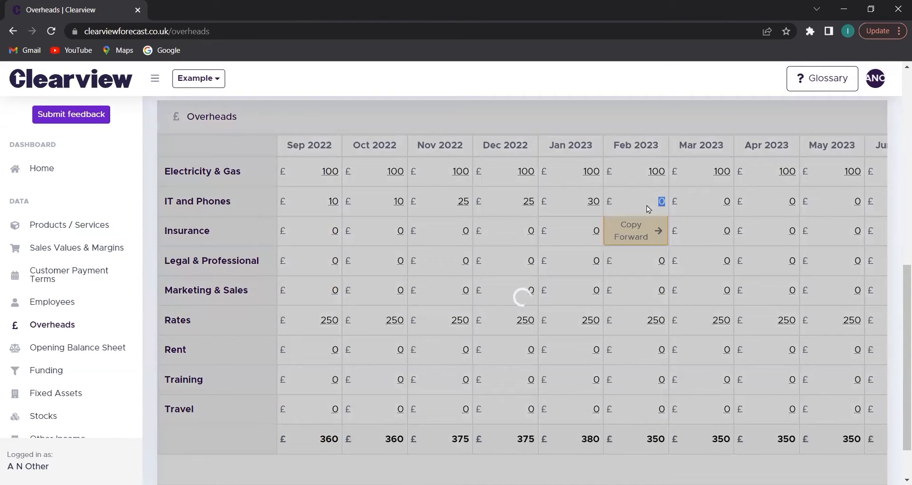
text(30)
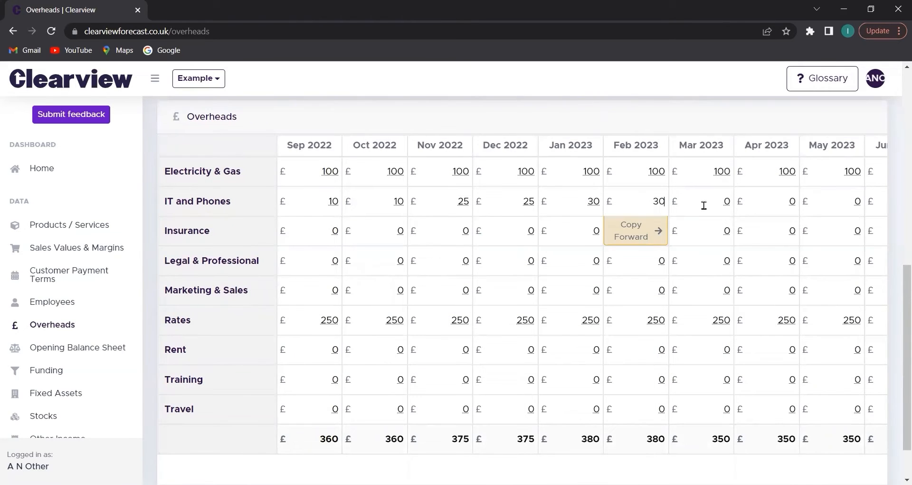
click(704, 205)
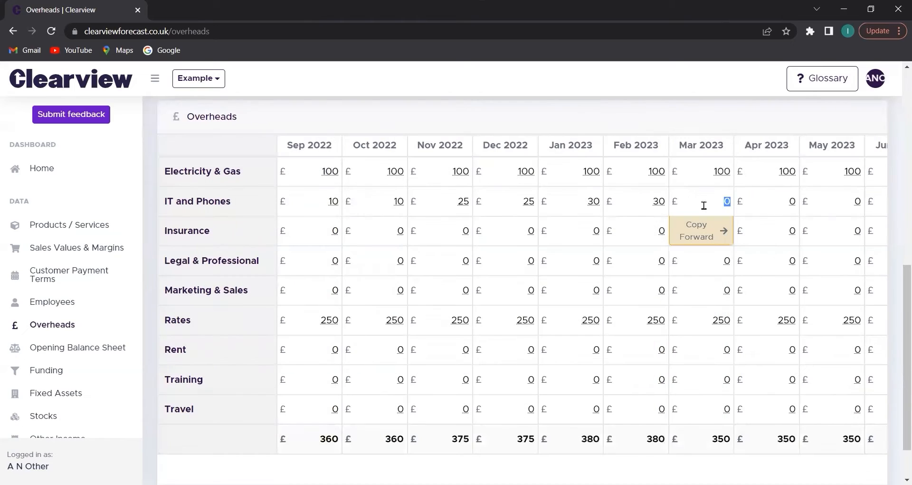
text(35)
click(704, 231)
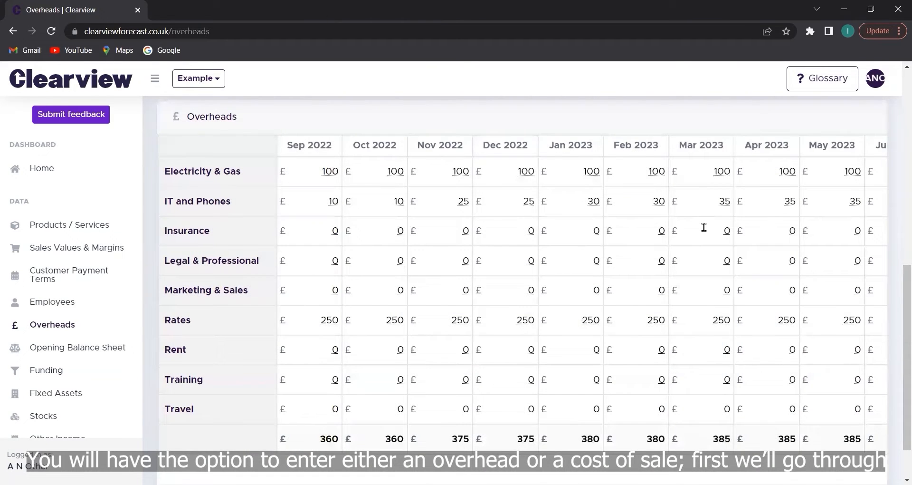
- Start a new overhead and name it Vehicle Lease
scroll(703, 227, down, 1)
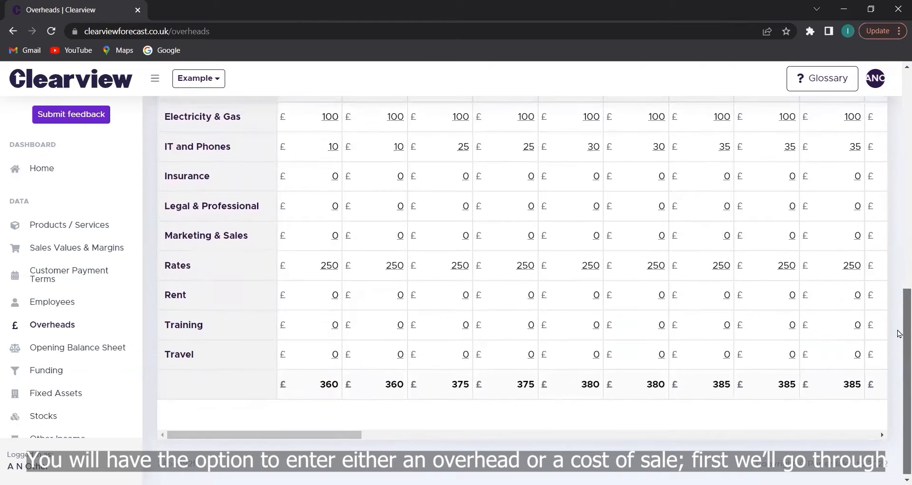
scroll(897, 348, up, 1)
scroll(157, 133, right, 3)
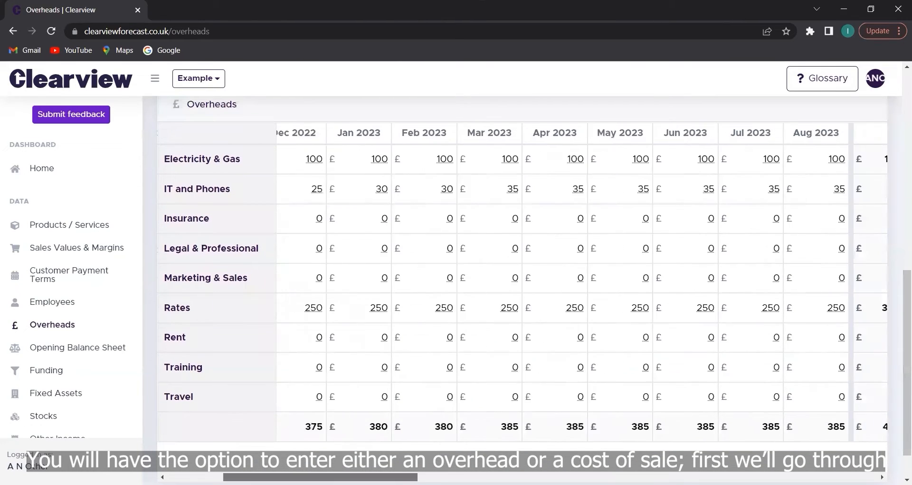
scroll(158, 133, left, 3)
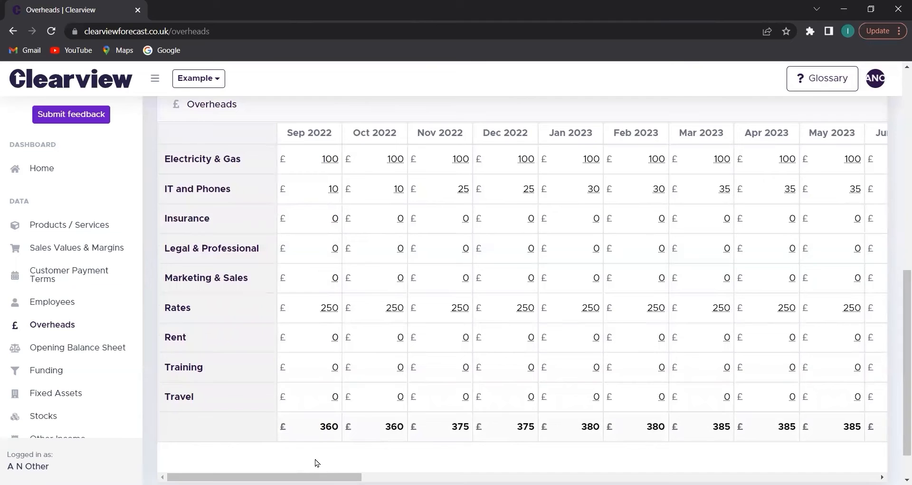
scroll(900, 314, up, 5)
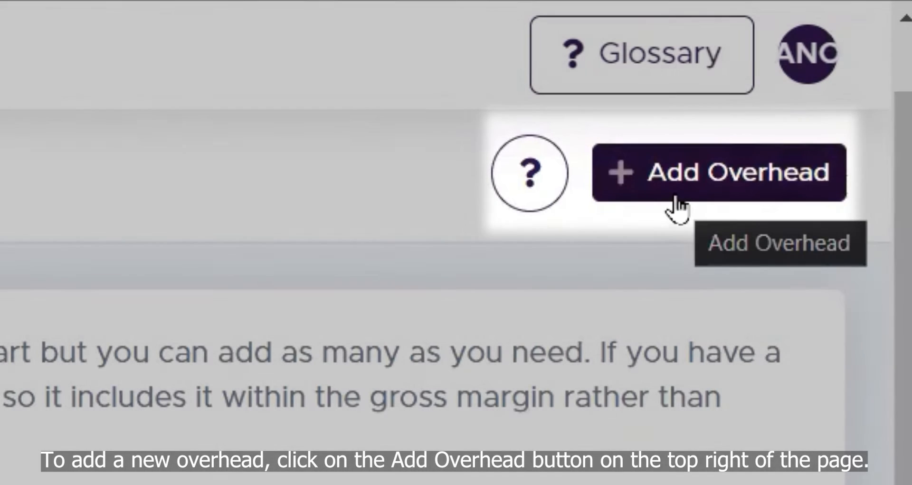
click(678, 204)
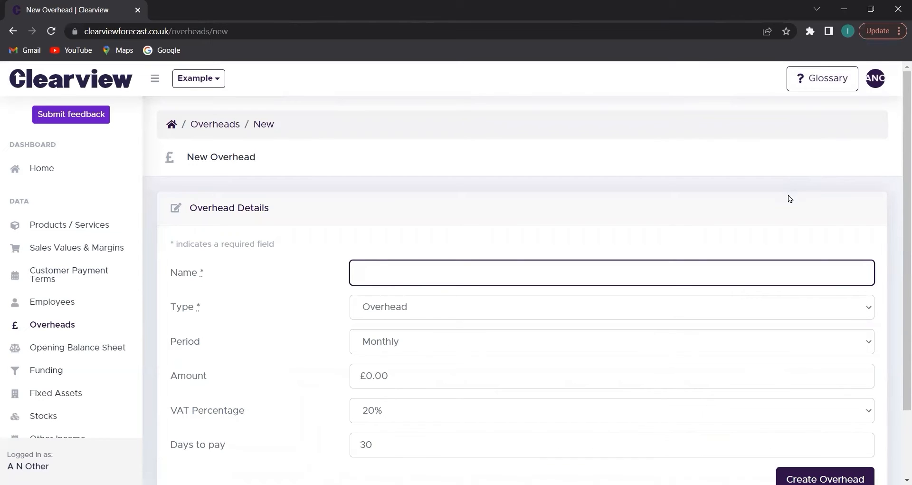
drag(904, 235, 898, 278)
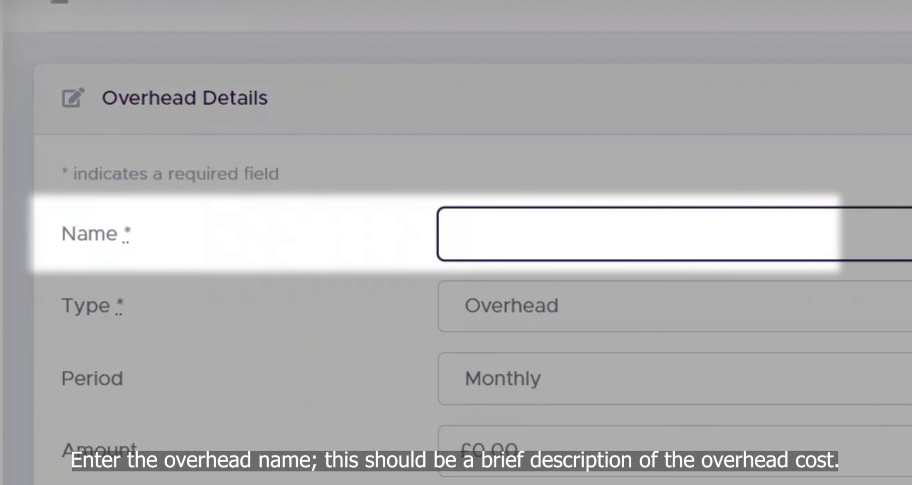
text(Vehicle Le)
text(ase)
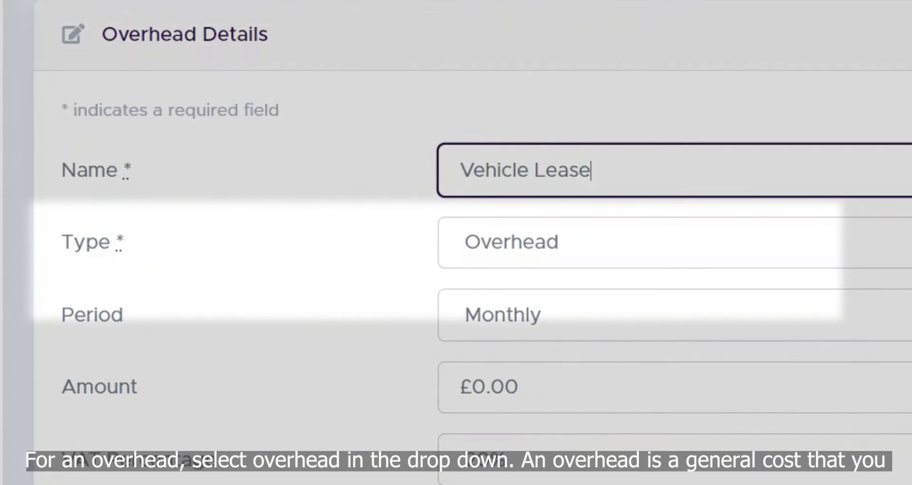
- Give the Vehicle Lease entry the type Overhead, a Monthly period and an amount of 150
click(826, 253)
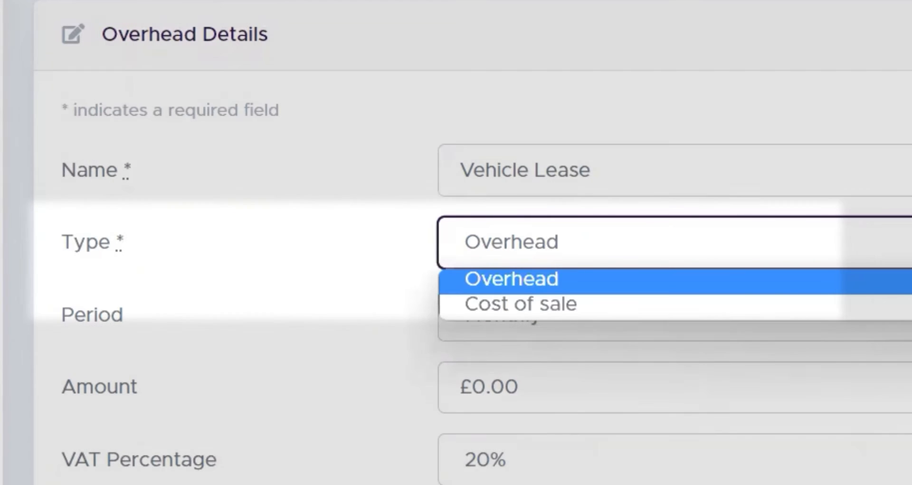
click(812, 280)
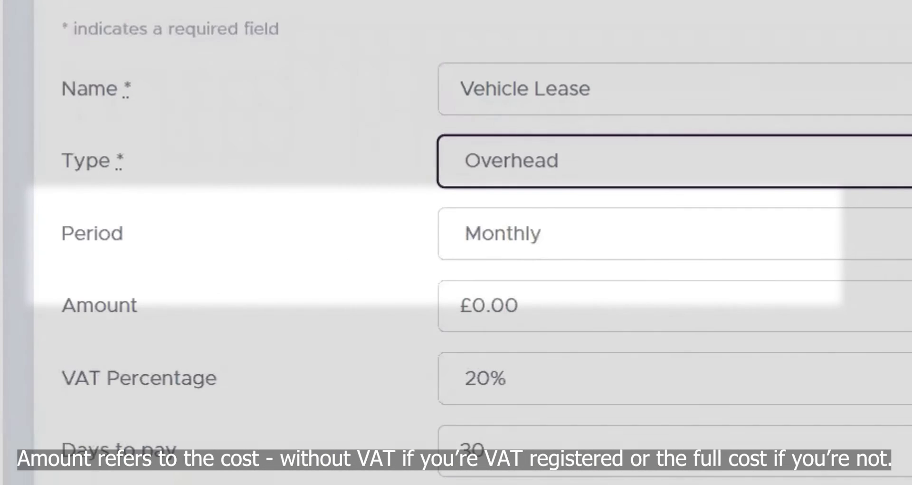
click(812, 275)
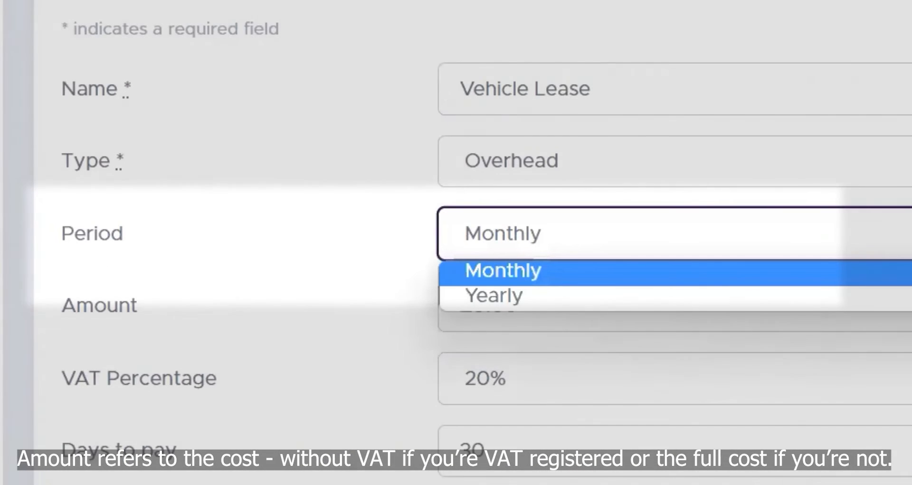
click(795, 273)
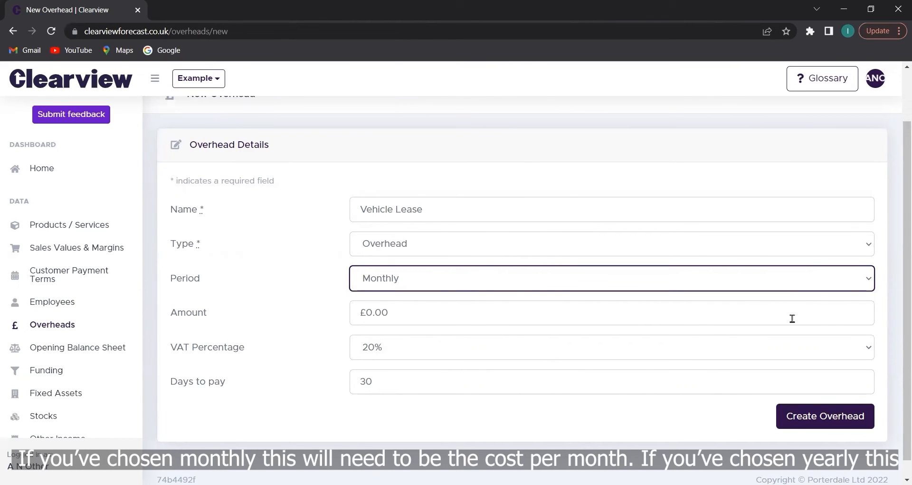
click(793, 319)
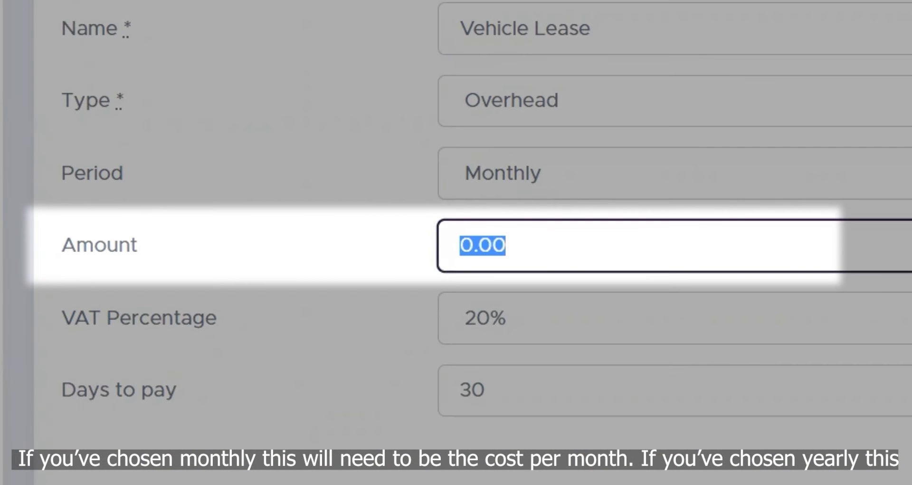
text(15)
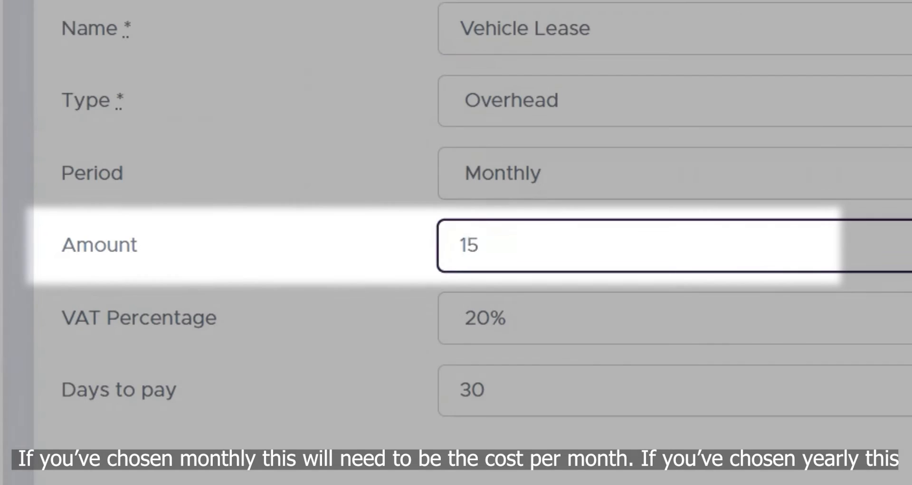
text(0)
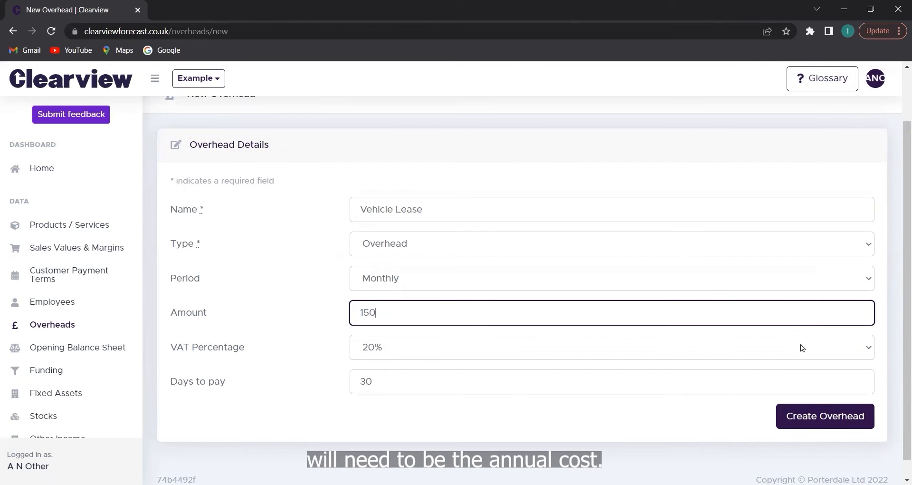
- Choose a VAT percentage of 20% and create the Vehicle Lease overhead
click(869, 350)
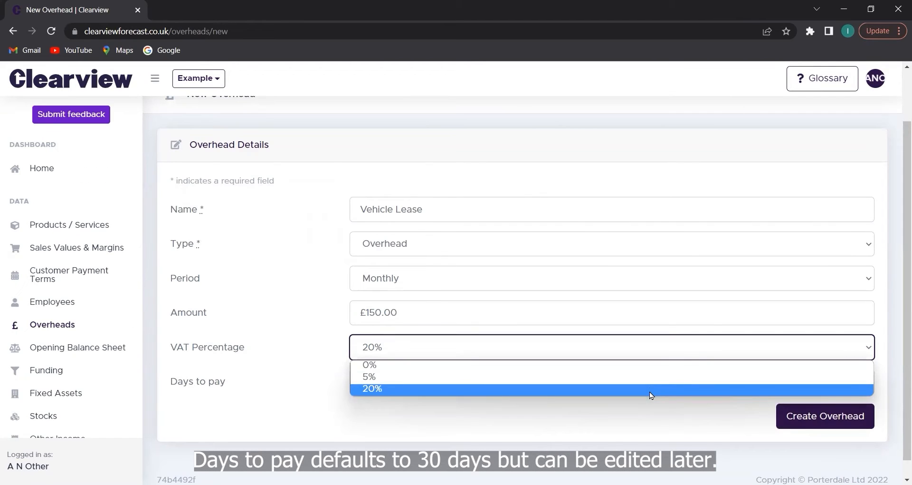
click(649, 389)
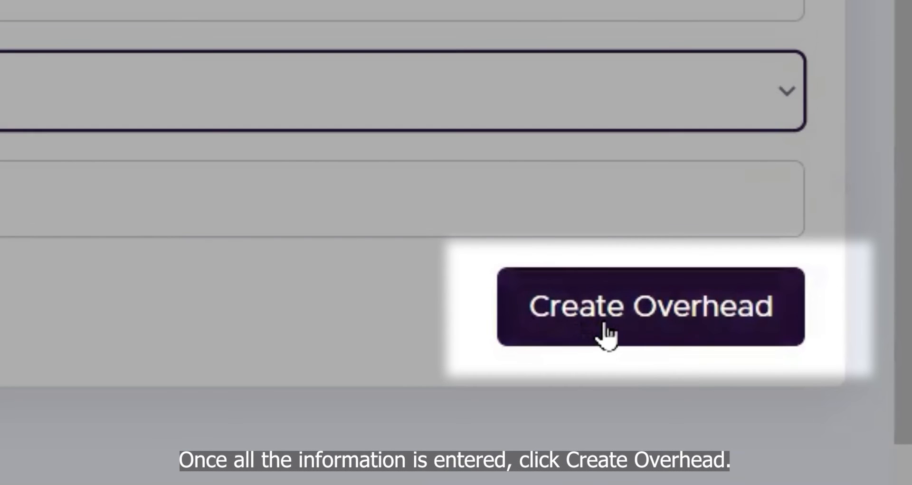
click(607, 333)
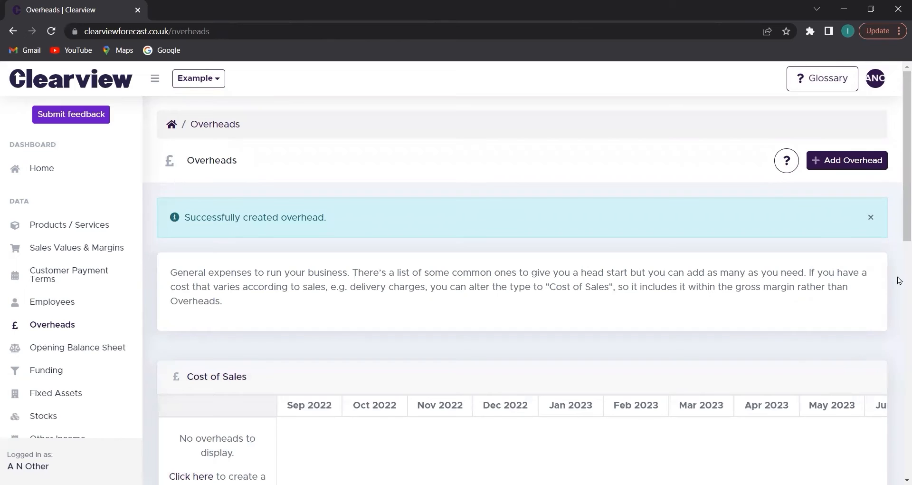
- Open the Vehicle Lease overhead from the grid for editing and save its details with the update command
drag(900, 248, 899, 460)
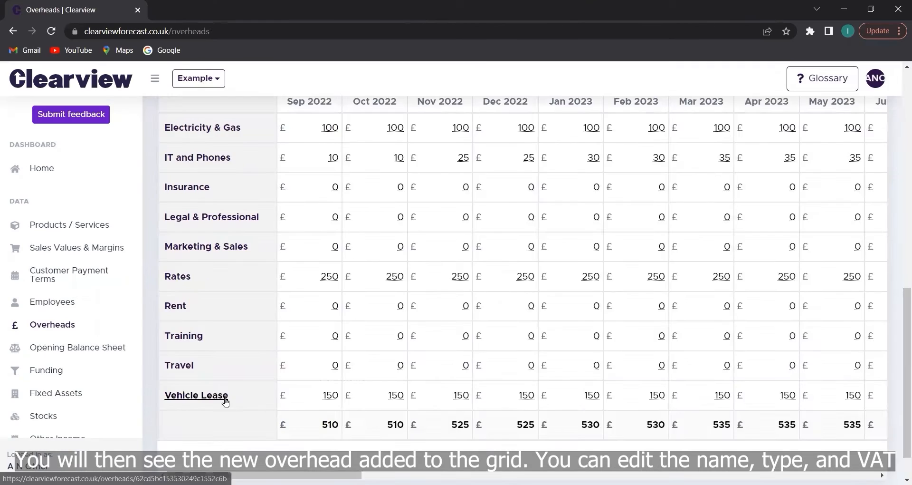
click(295, 315)
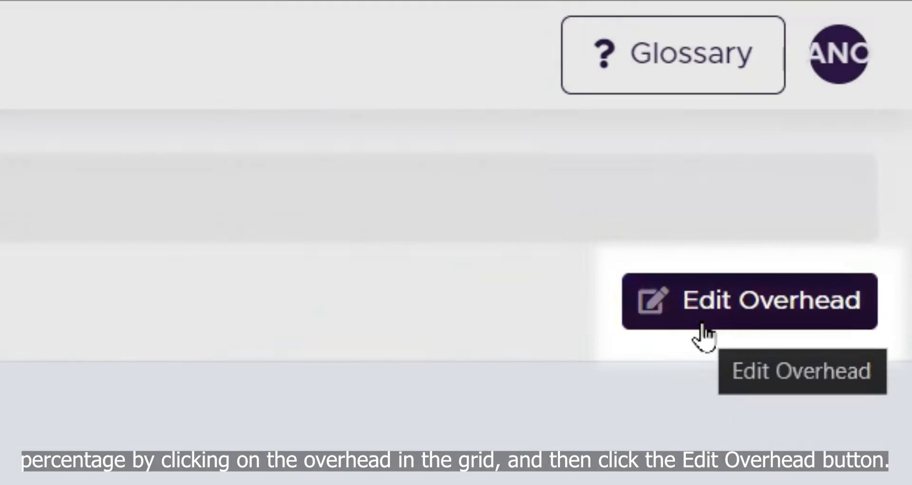
click(702, 326)
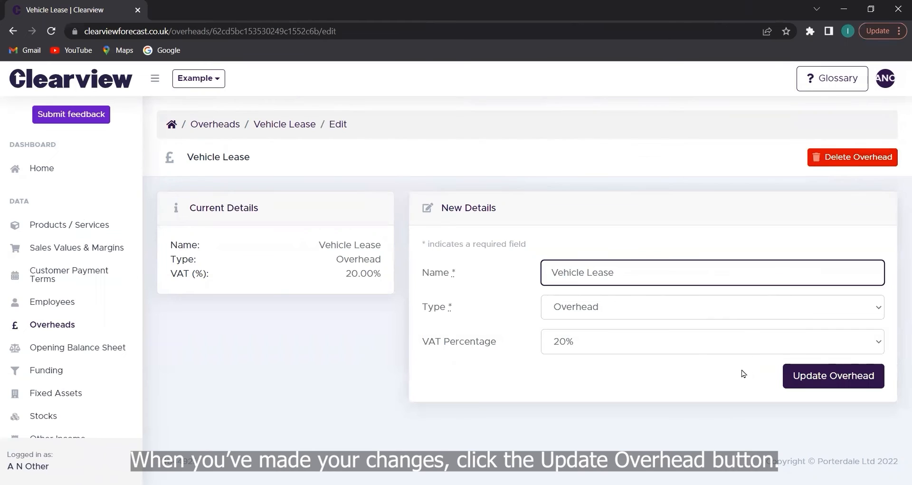
click(820, 375)
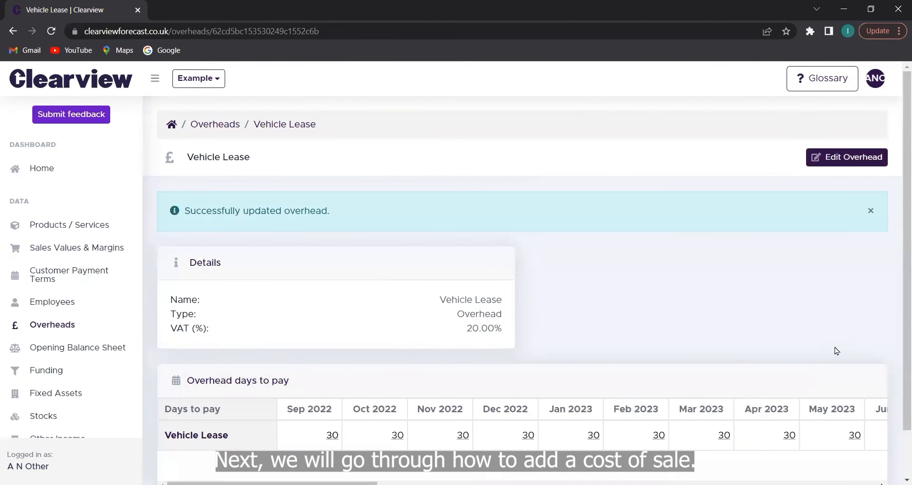
- Return to the Overheads overview and open a blank form for a new overhead
scroll(898, 252, down, 1)
scroll(899, 254, up, 1)
scroll(898, 253, up, 1)
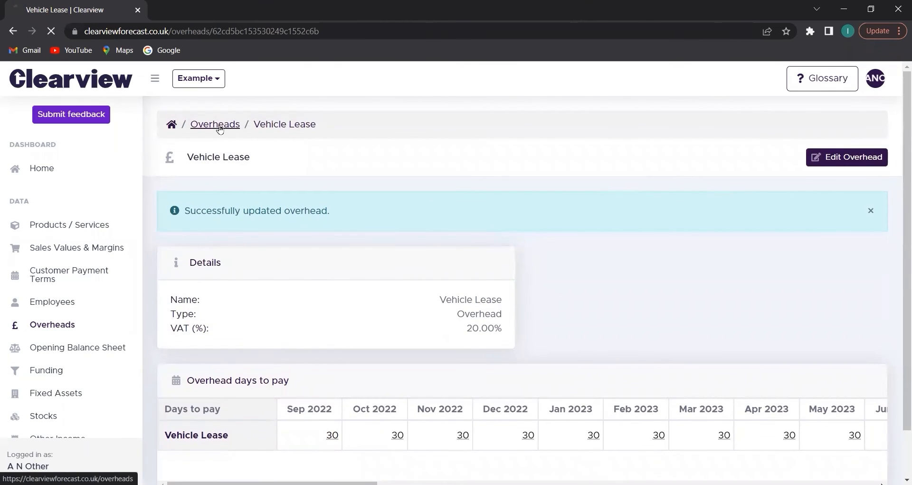
click(217, 126)
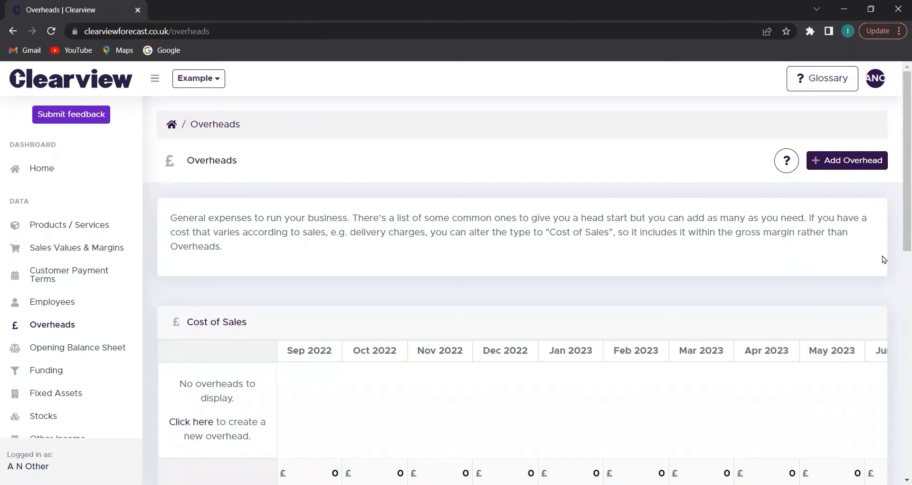
scroll(898, 266, down, 3)
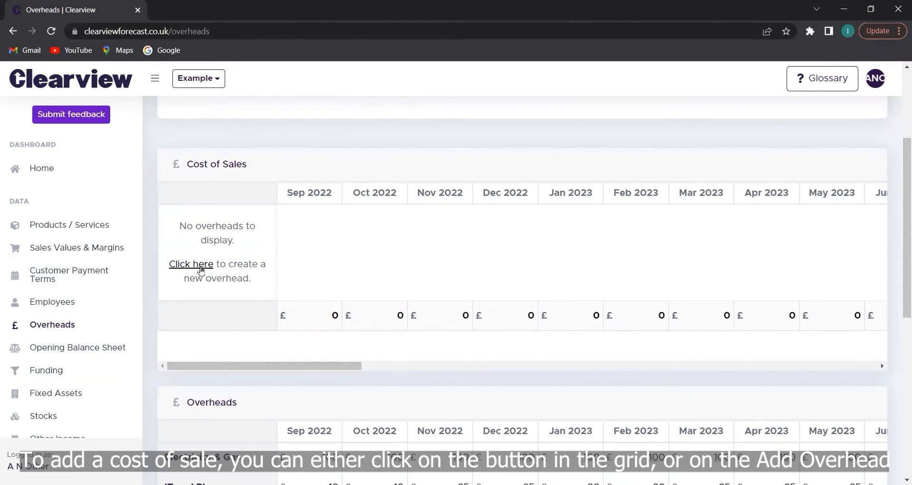
drag(905, 260, 903, 174)
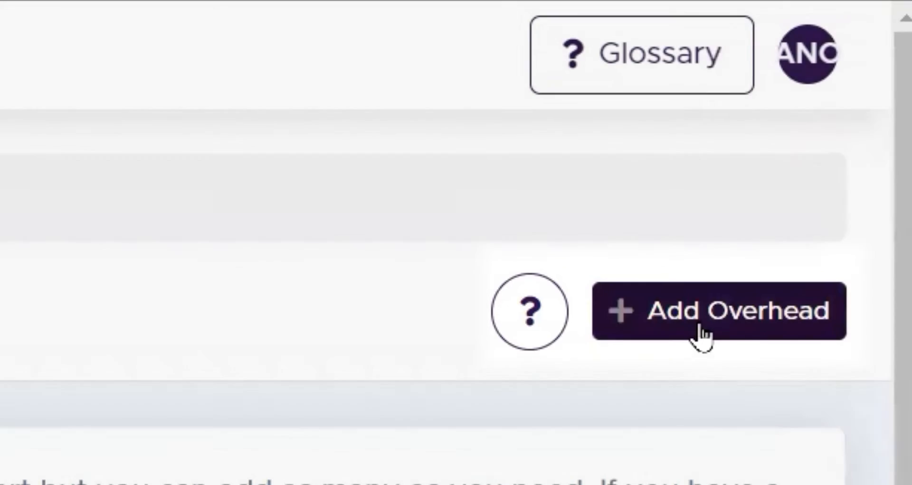
click(693, 327)
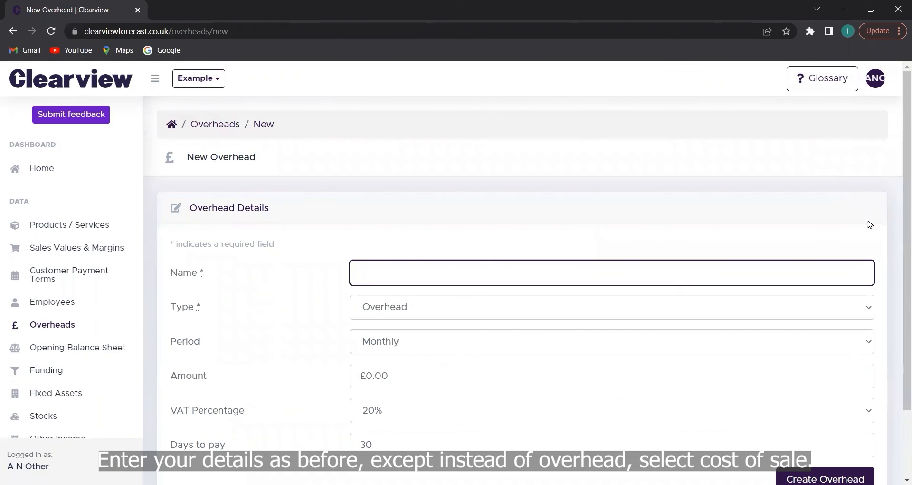
- Name the new entry "Direct Overhead - Machine" and set its type to Cost of sale
text(Direct Overhead - Machine)
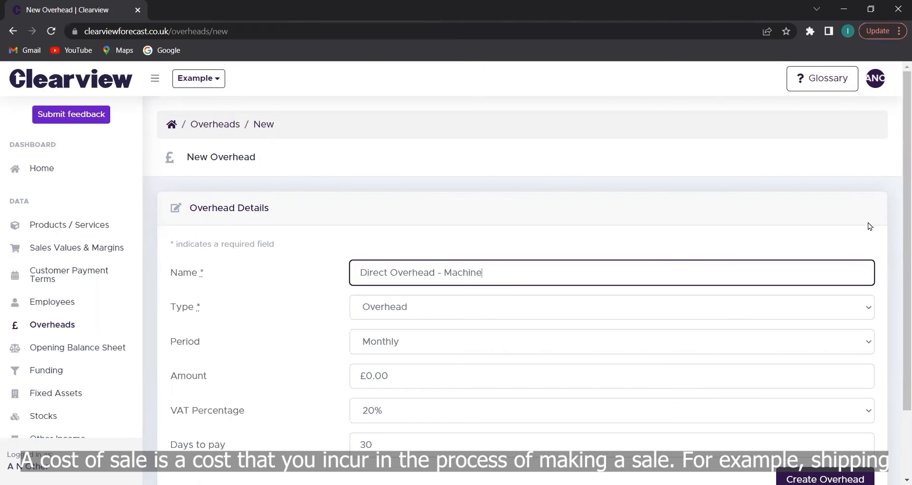
drag(907, 218, 898, 264)
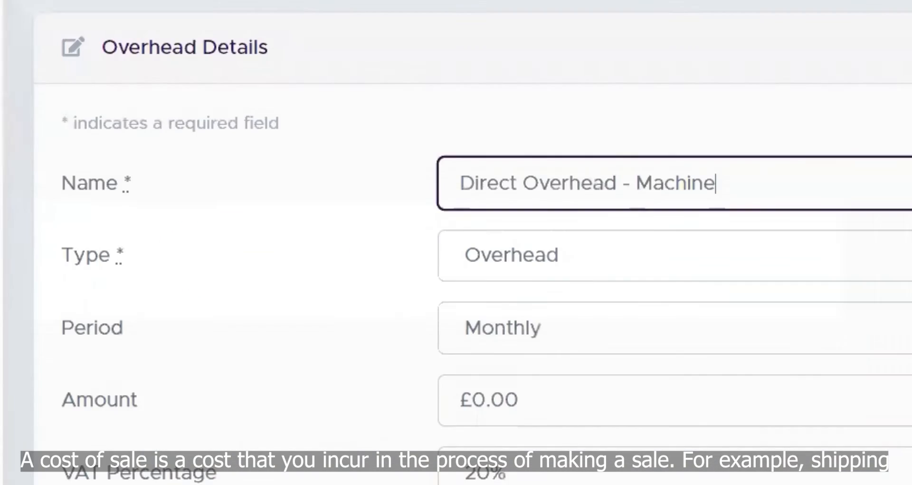
click(713, 249)
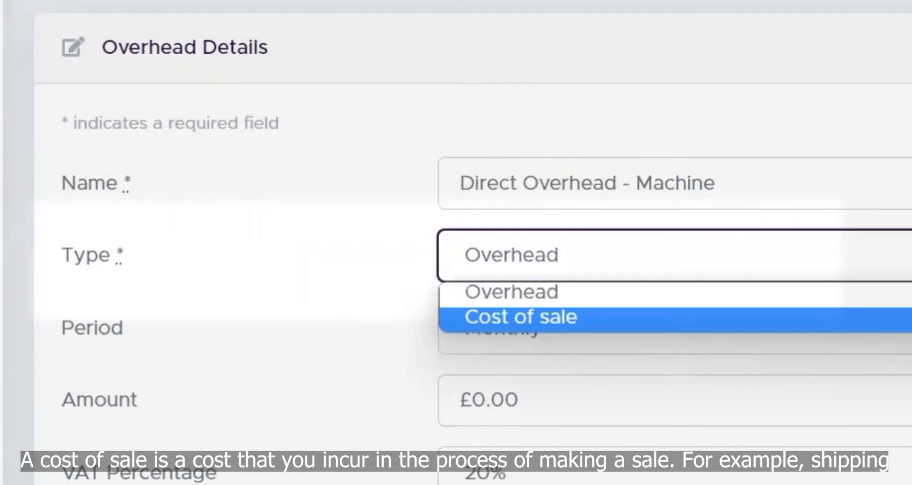
click(523, 317)
- Give the Direct Overhead - Machine entry a Yearly period and an amount of 1200
click(431, 290)
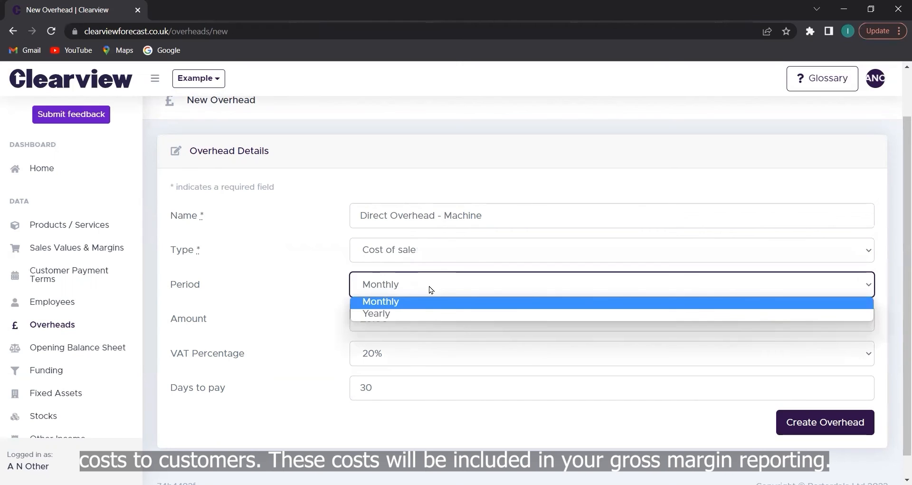
click(418, 300)
click(418, 291)
click(415, 314)
click(414, 323)
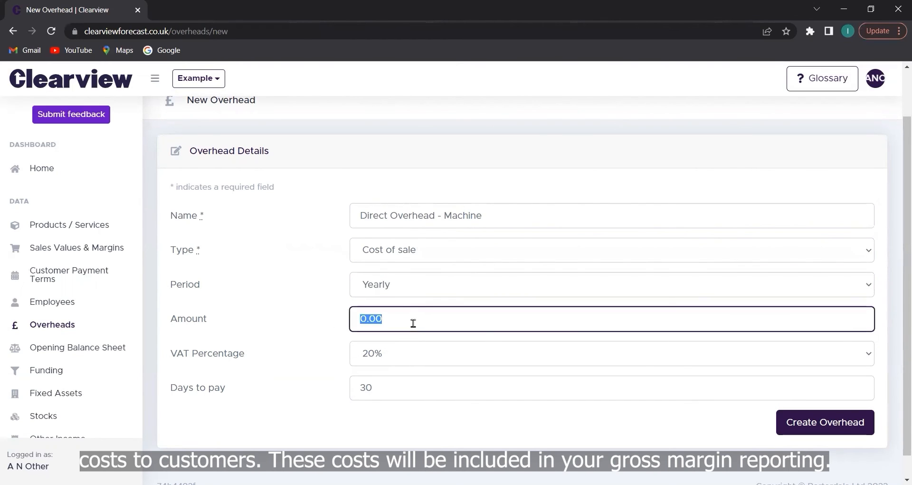
text(1200)
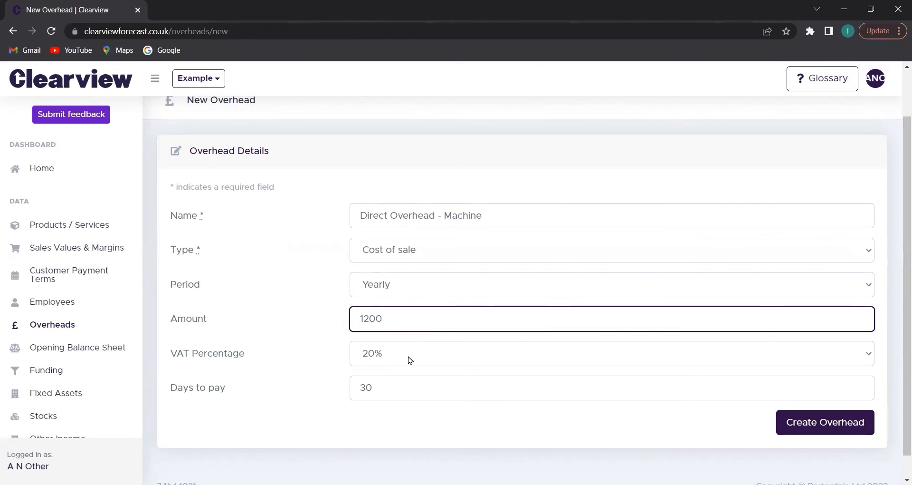
- Choose a VAT percentage of 20% for the Direct Overhead - Machine entry and adjust its days to pay
click(411, 360)
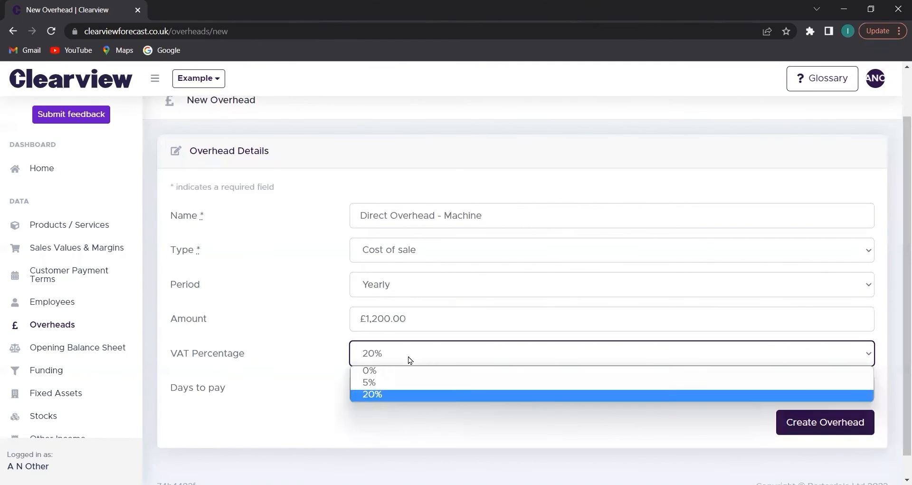
click(406, 396)
click(860, 387)
drag(860, 387, 861, 387)
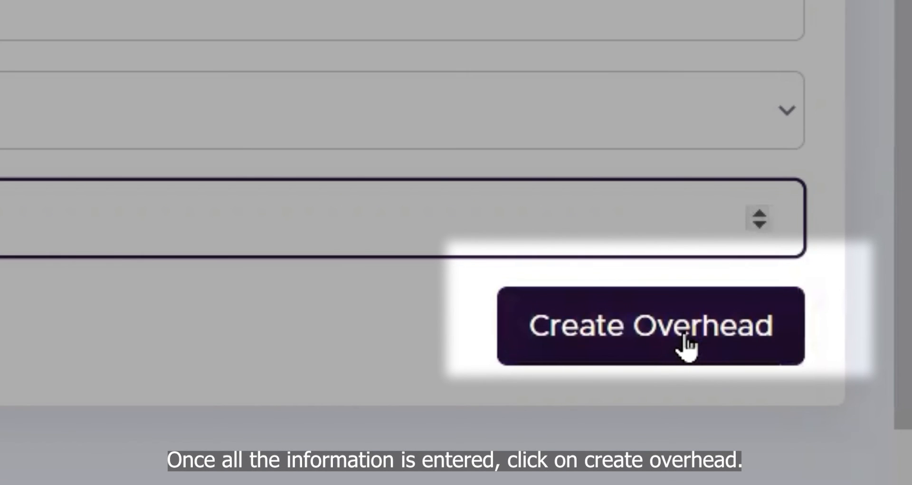
- Create the Direct Overhead - Machine cost of sale and check its monthly entries in the Cost of Sales grid
click(684, 335)
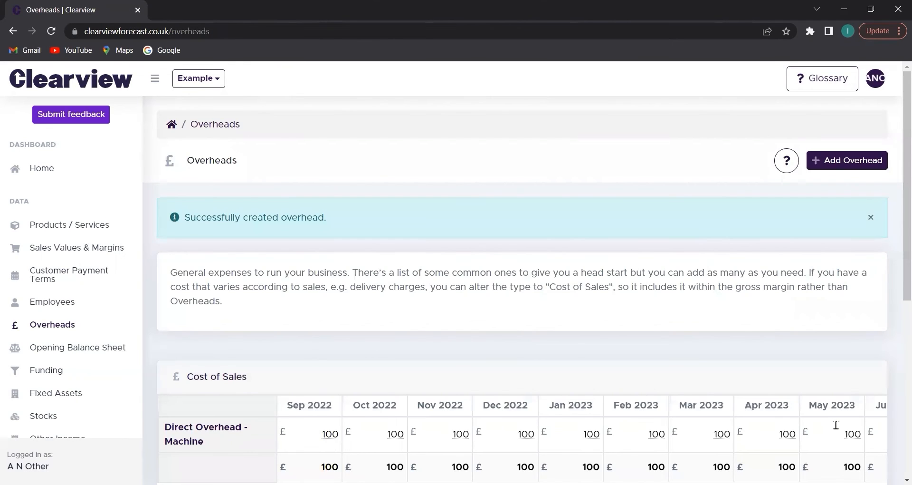
drag(900, 240, 900, 300)
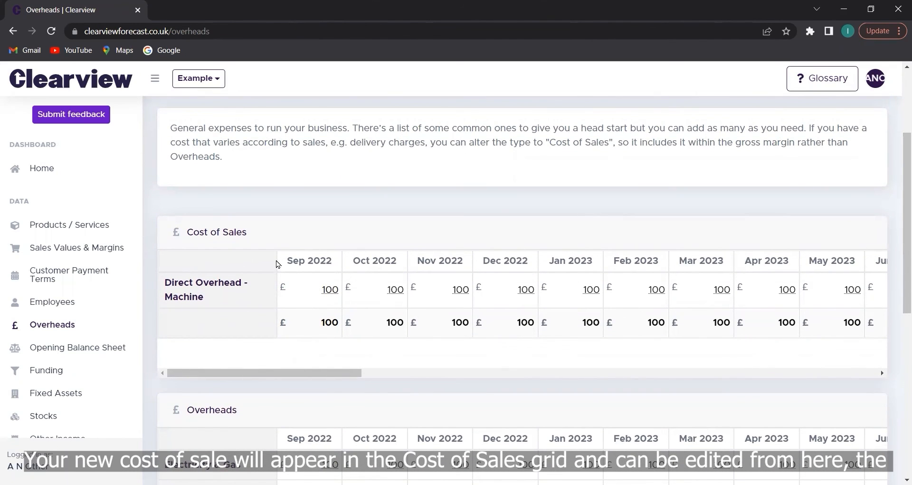
scroll(656, 206, up, 3)
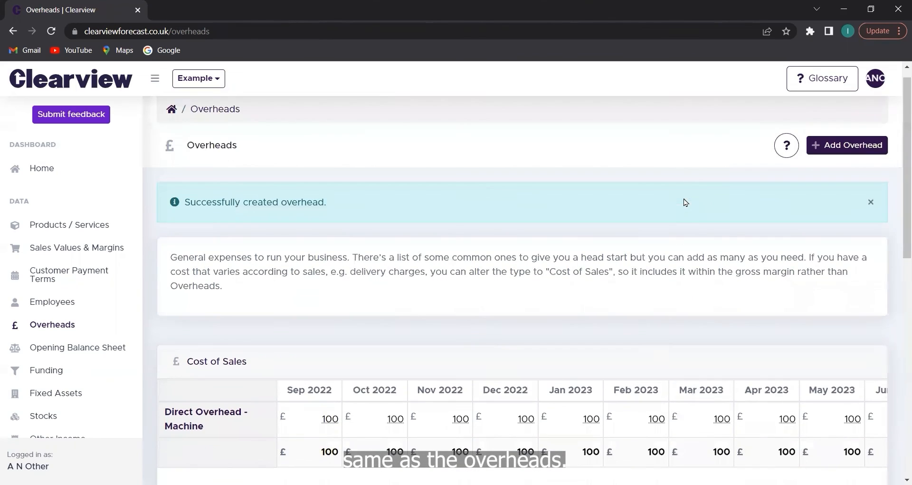